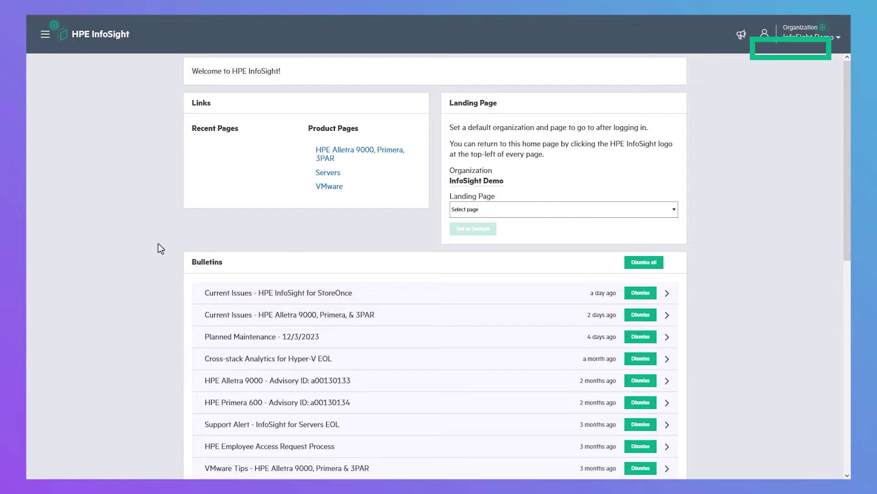
Open the Welcome Center from the Alletra 6000/5000/Nimble resources in the InfoSight main menu.
left_click(45, 35)
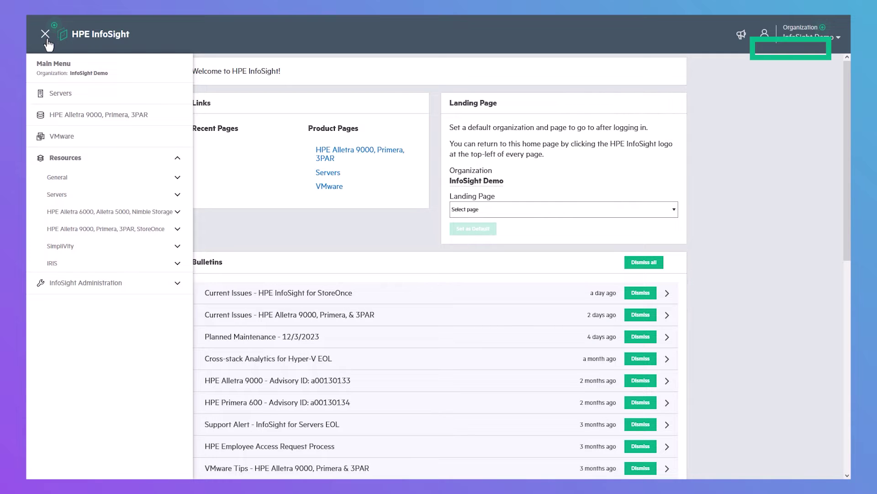
left_click(98, 222)
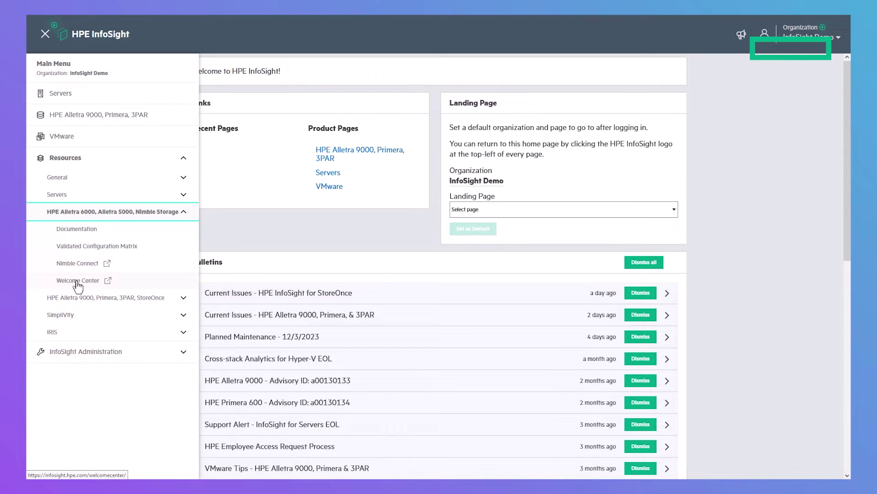
left_click(77, 281)
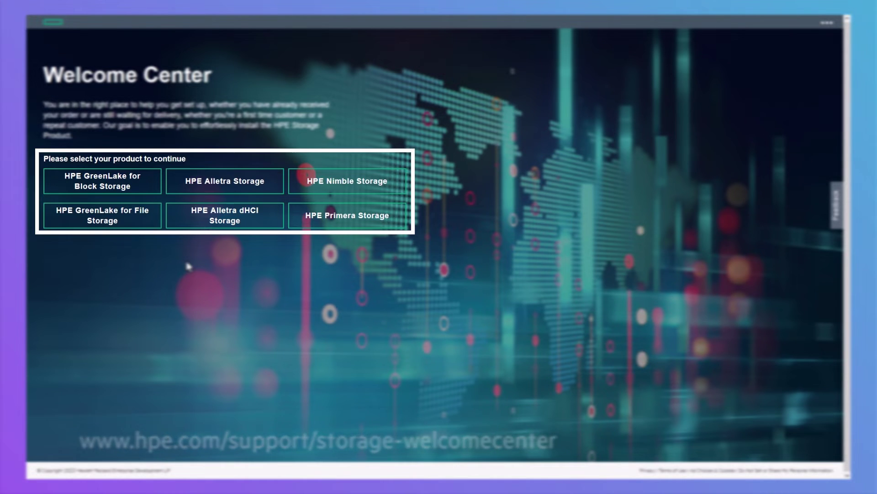
Choose HPE GreenLake for Block Storage with purchase option Owned and storage tier HPE Alletra Storage MP.
left_click(110, 186)
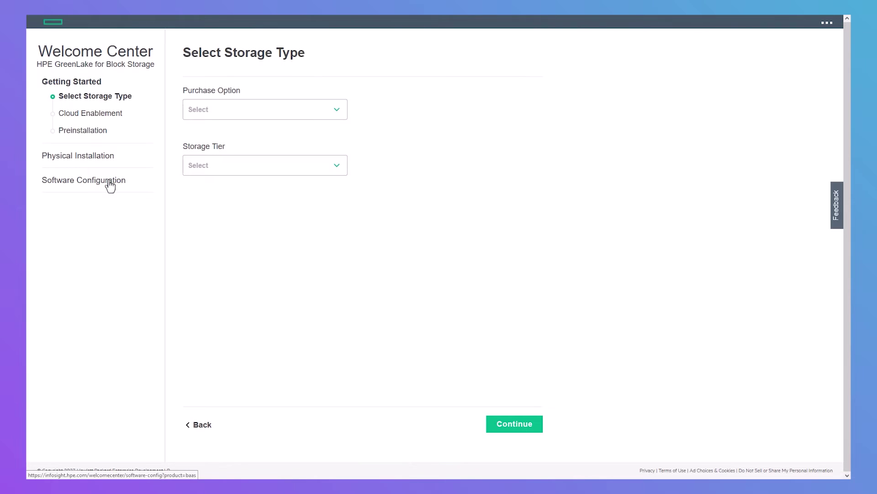
left_click(217, 114)
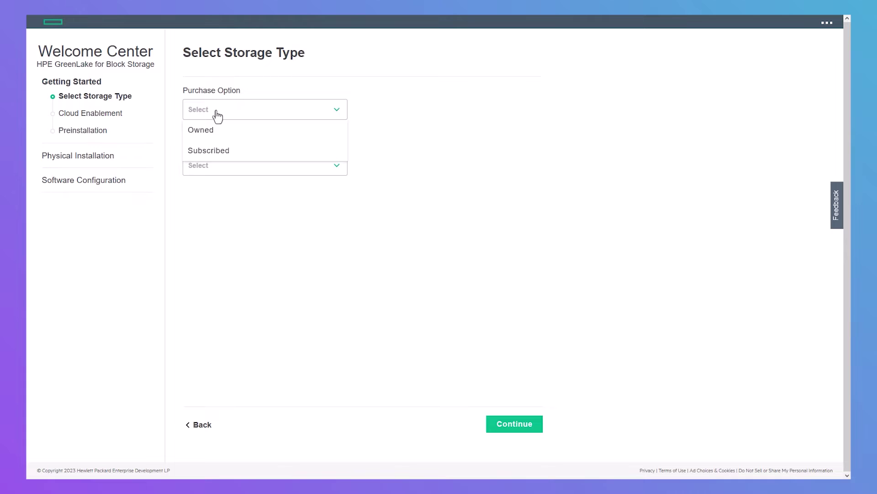
left_click(215, 132)
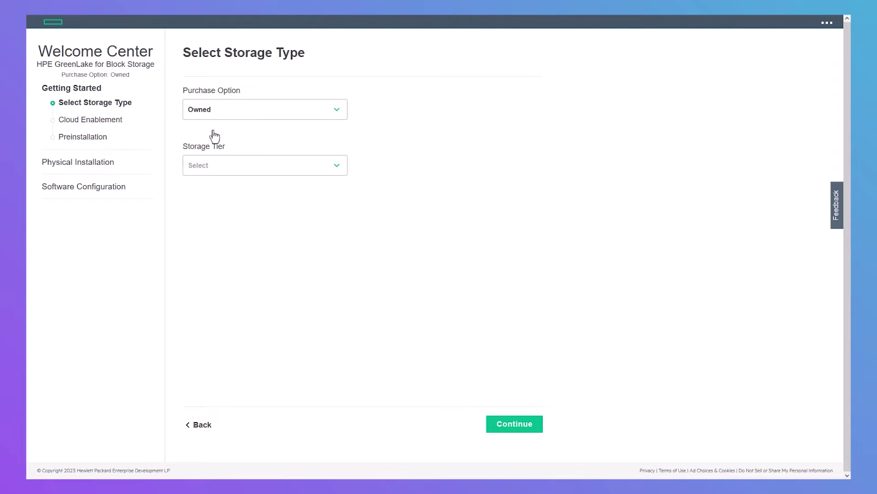
left_click(220, 169)
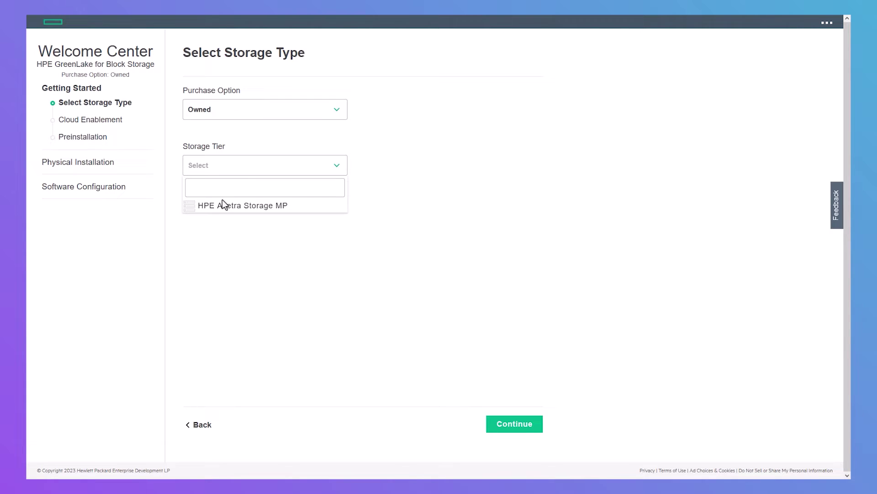
left_click(223, 207)
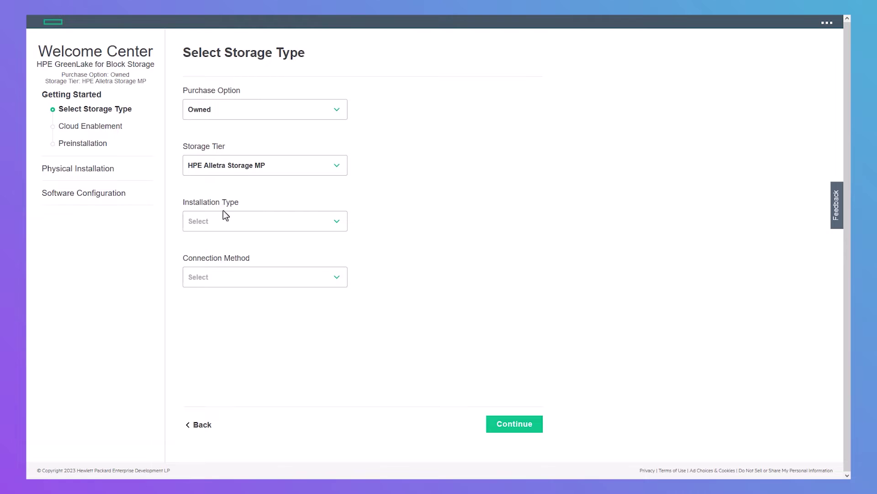
left_click(224, 225)
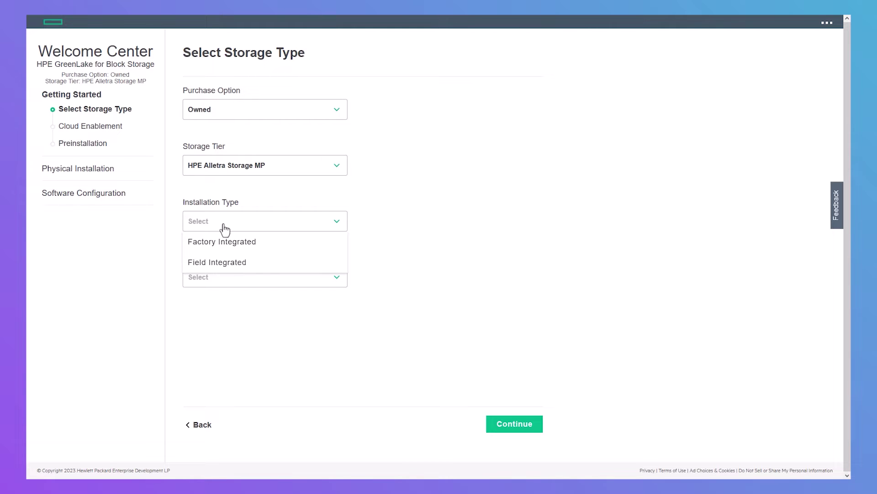
Pick Factory Integrated installation and Bluetooth connection, then advance to Cloud Enablement.
left_click(225, 242)
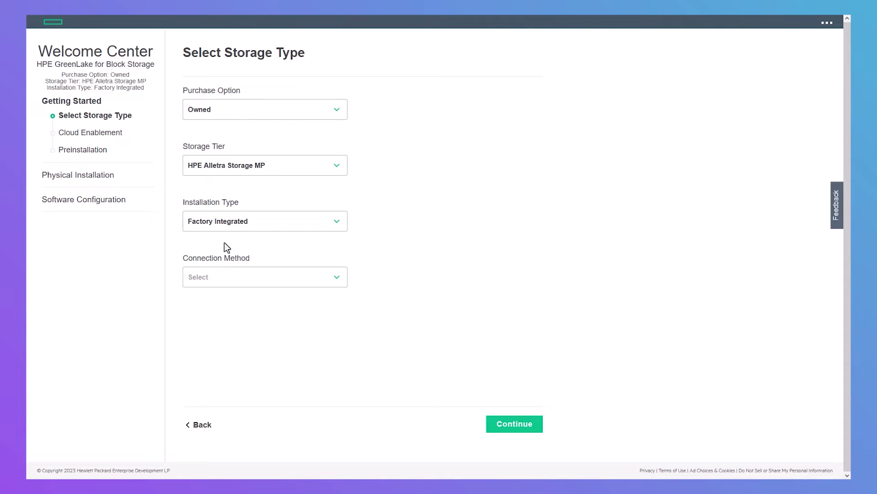
left_click(229, 281)
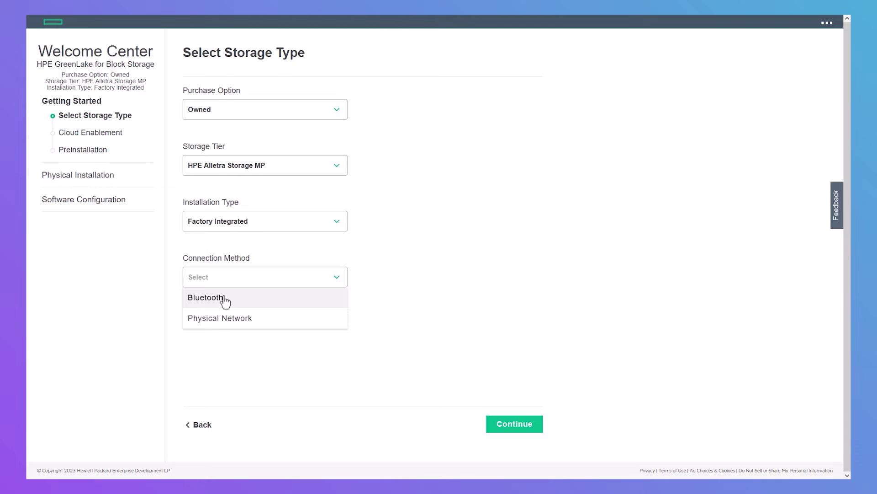
left_click(225, 301)
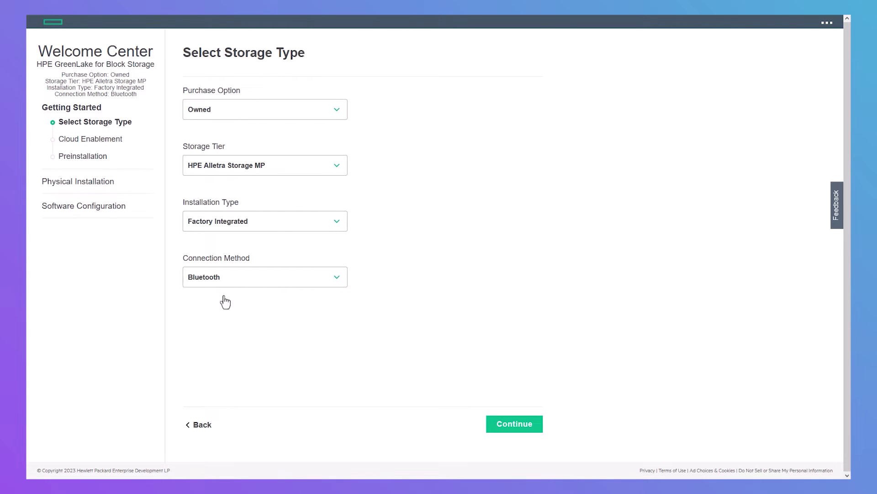
left_click(504, 425)
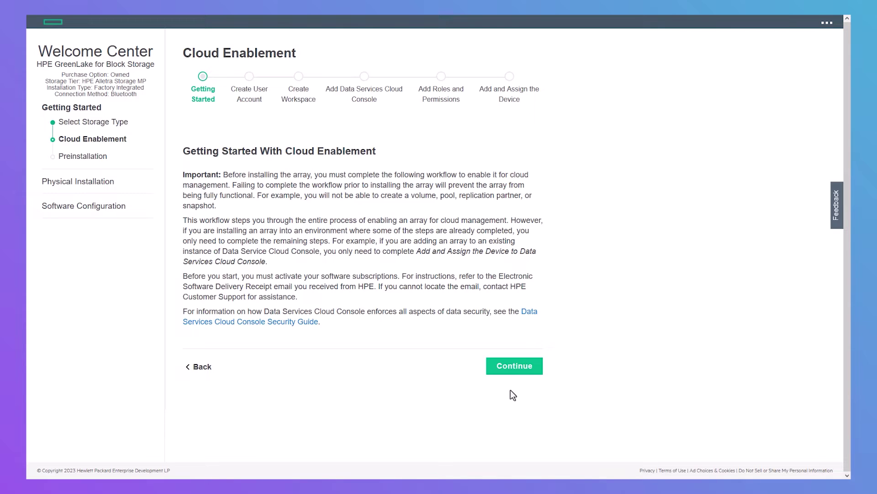
Page through Create User Account and Create Workspace to the Add and Assign the Device instructions.
left_click(511, 369)
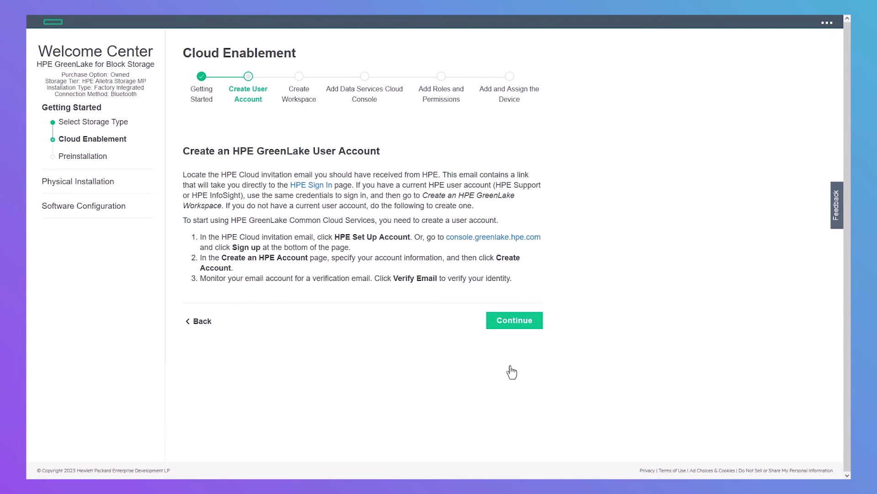
left_click(513, 323)
left_click(508, 78)
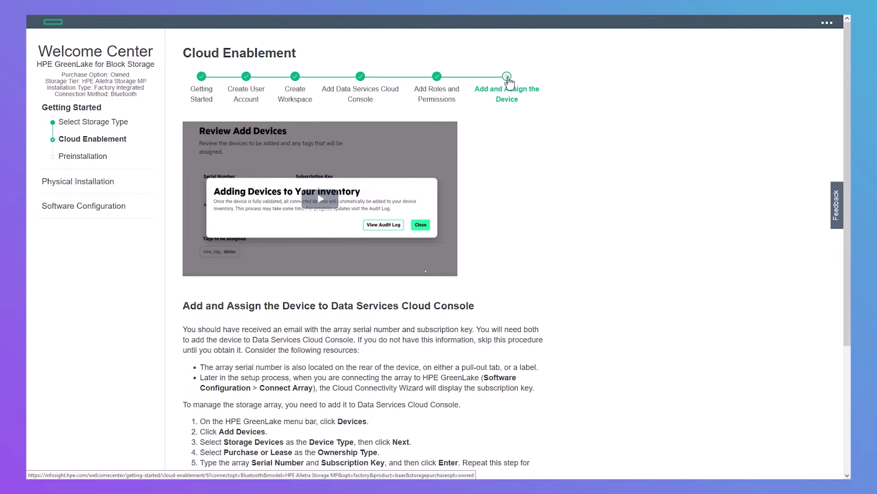
scroll(571, 312, "down", 3)
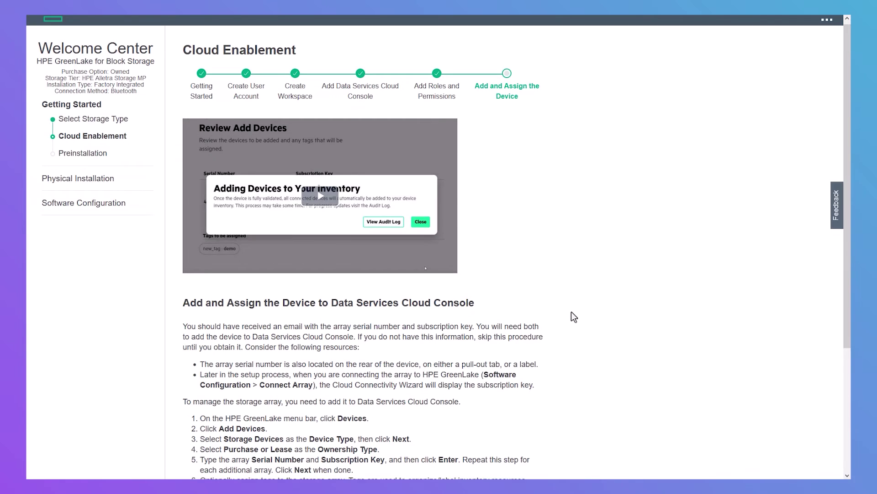
scroll(574, 319, "down", 1)
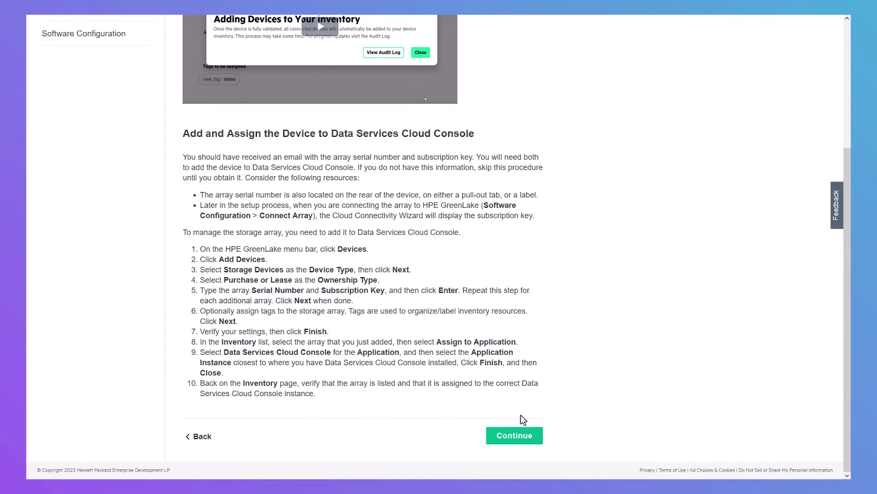
Review the Preinstallation topics: site, power, network/firewall, Initialization Worksheet, and the Storage Connectivity app.
left_click(510, 438)
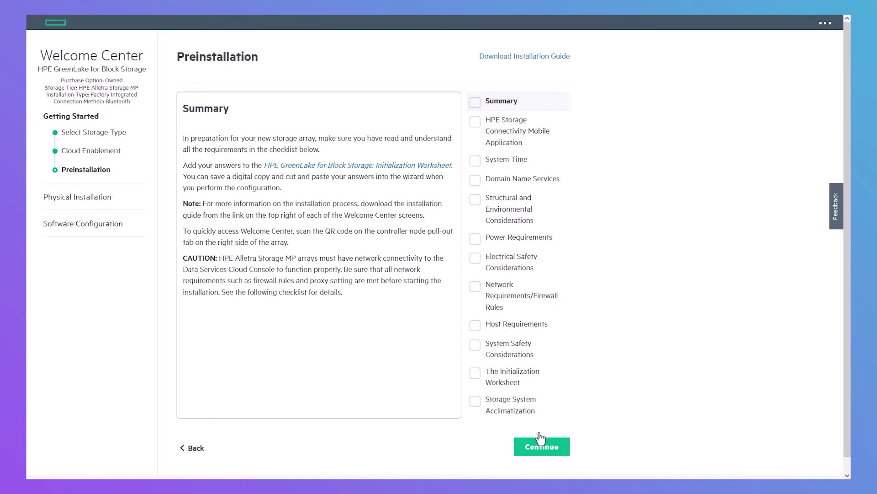
left_click(511, 211)
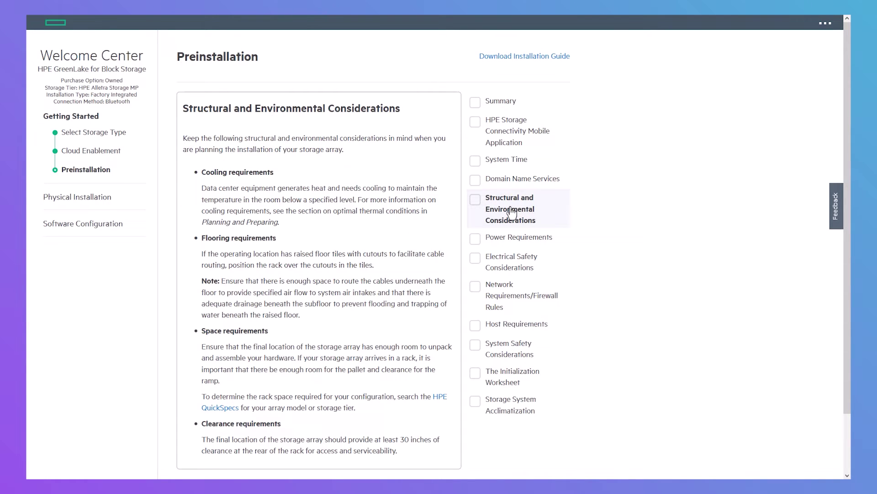
left_click(511, 237)
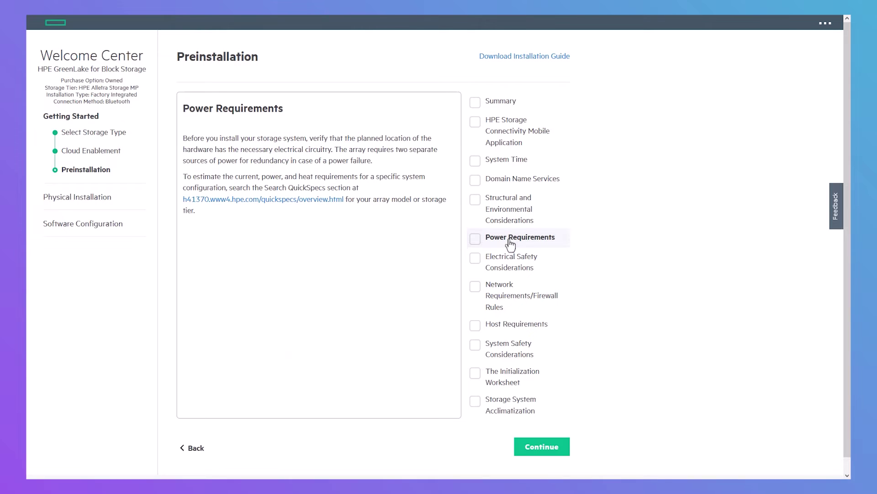
left_click(507, 303)
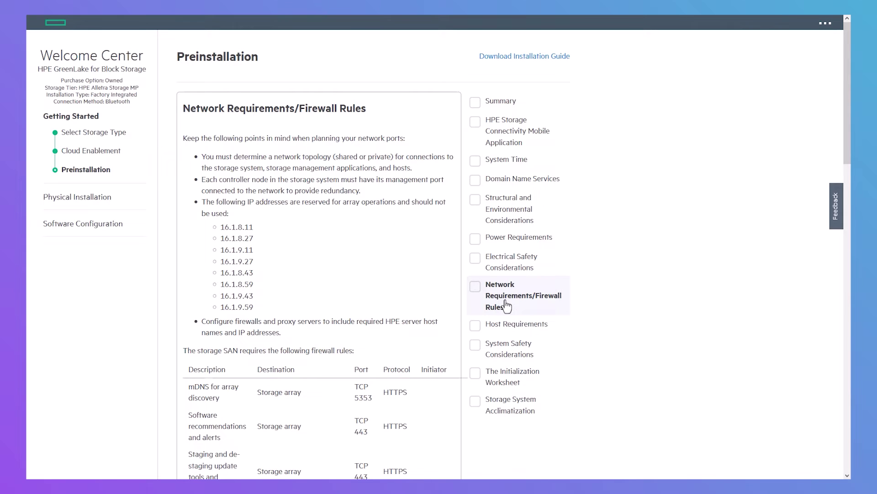
left_click(498, 381)
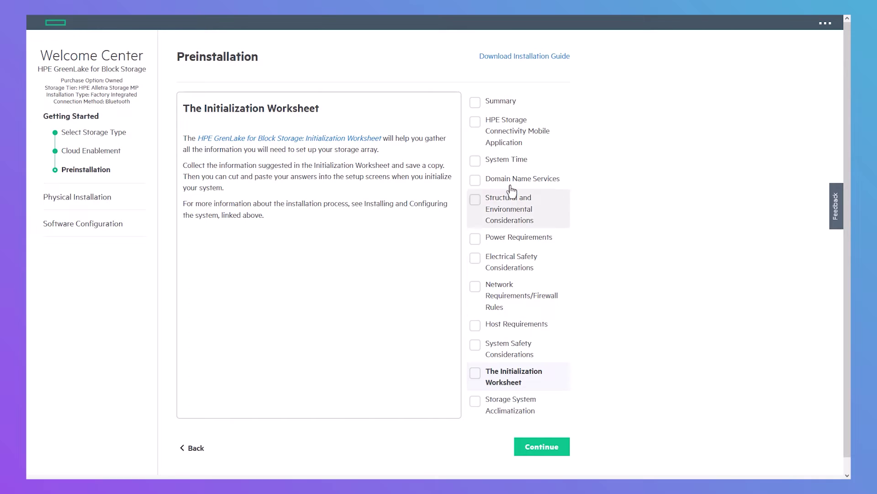
left_click(510, 138)
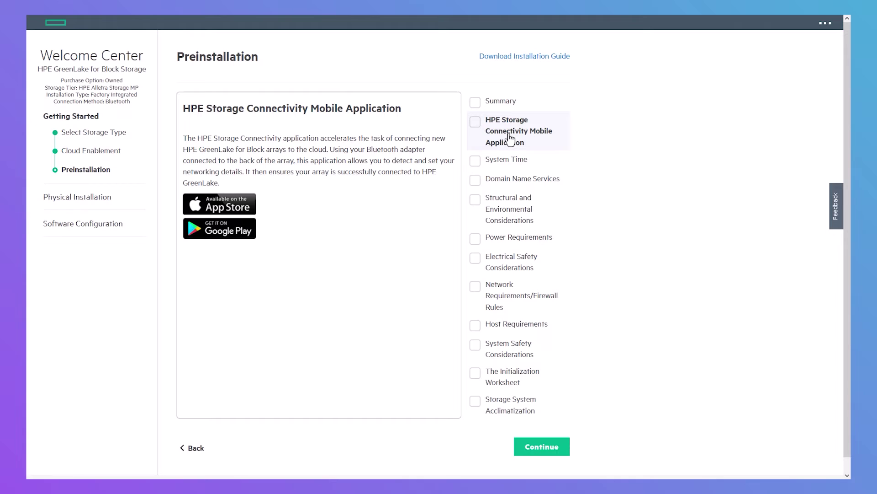
Read through the Unbox page and advance to removing the storage array from the pallet.
left_click(540, 450)
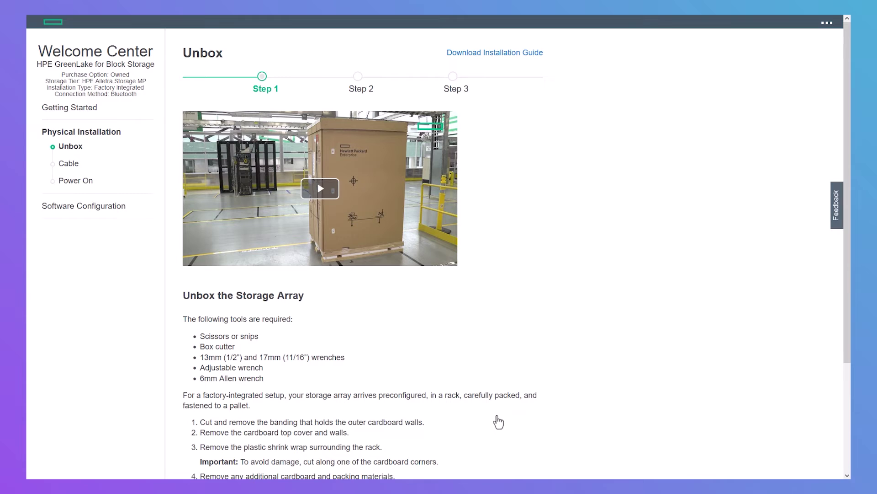
scroll(498, 421, "down", 2)
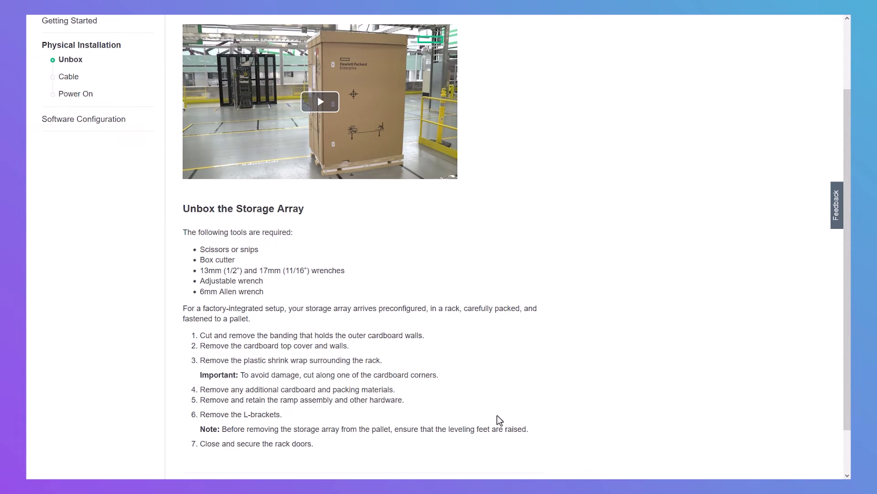
scroll(500, 420, "down", 1)
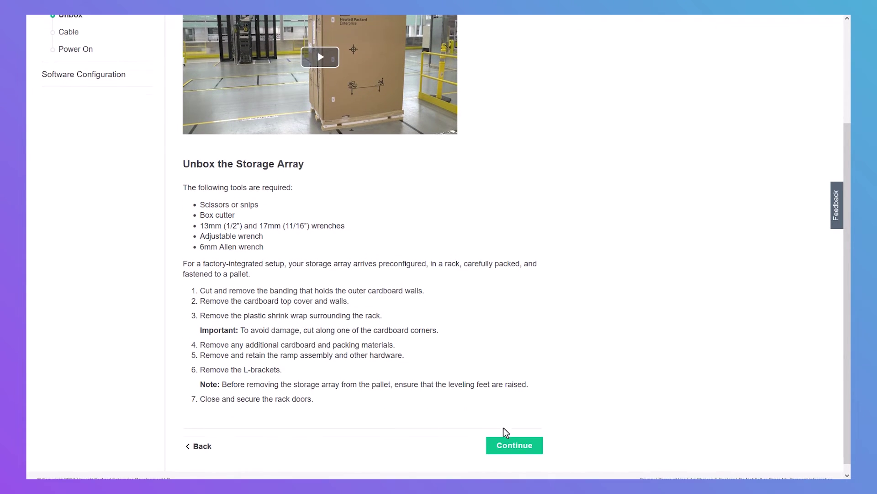
left_click(509, 450)
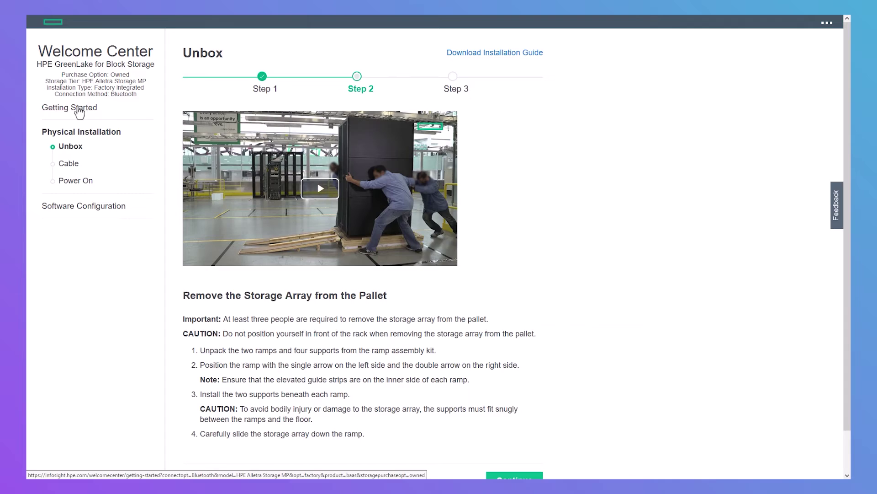
Switch the installation type to Field Integrated under Getting Started.
left_click(78, 108)
left_click(205, 224)
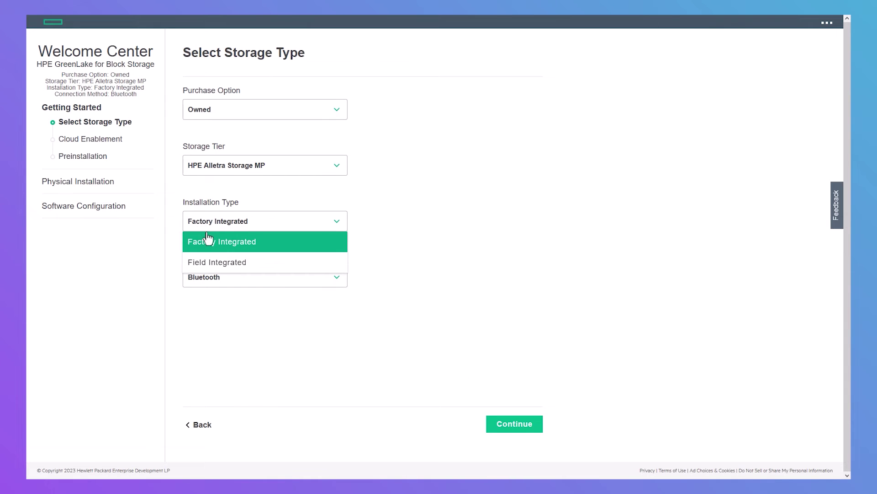
left_click(213, 262)
left_click(89, 183)
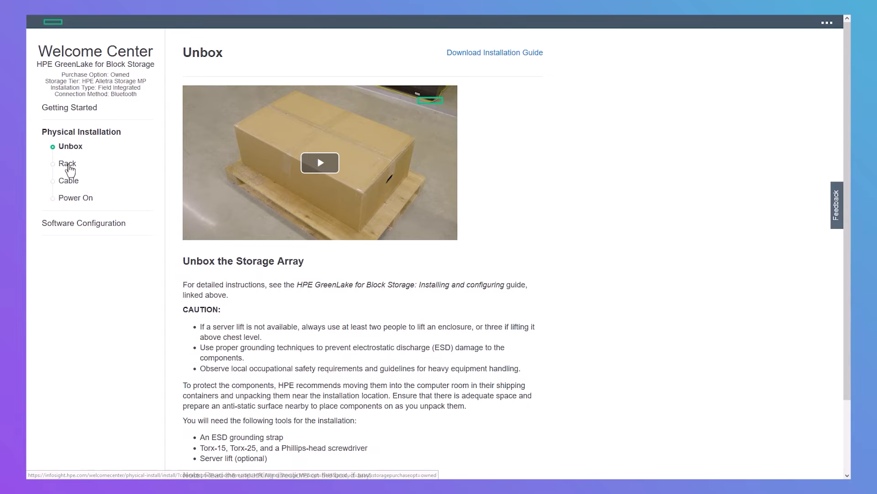
Work through the Rack and enclosure steps to the Cable section's management-port step.
left_click(68, 167)
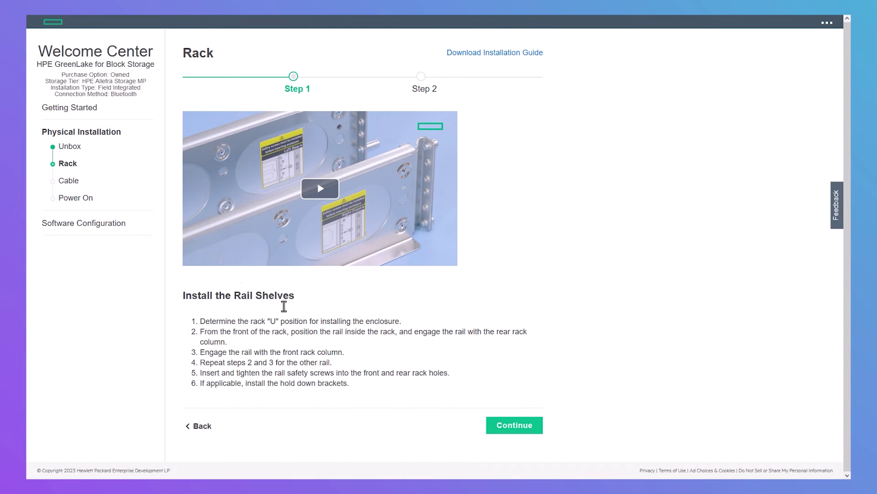
left_click(513, 427)
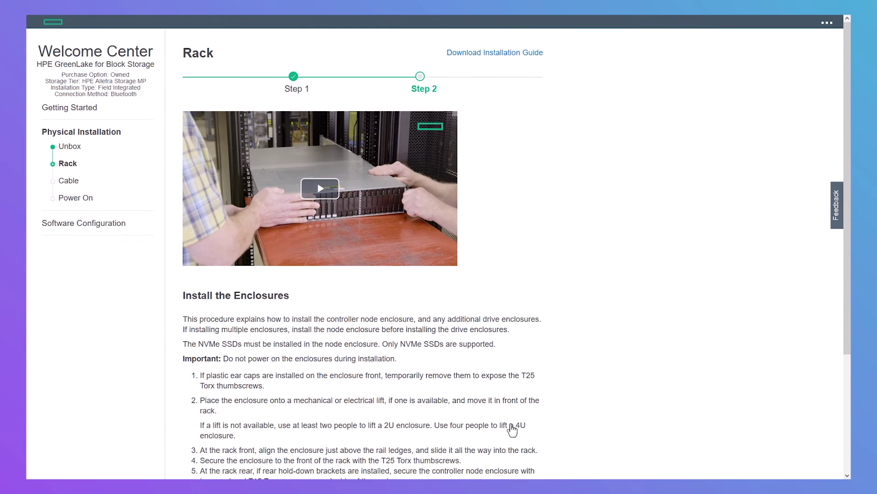
scroll(511, 425, "down", 3)
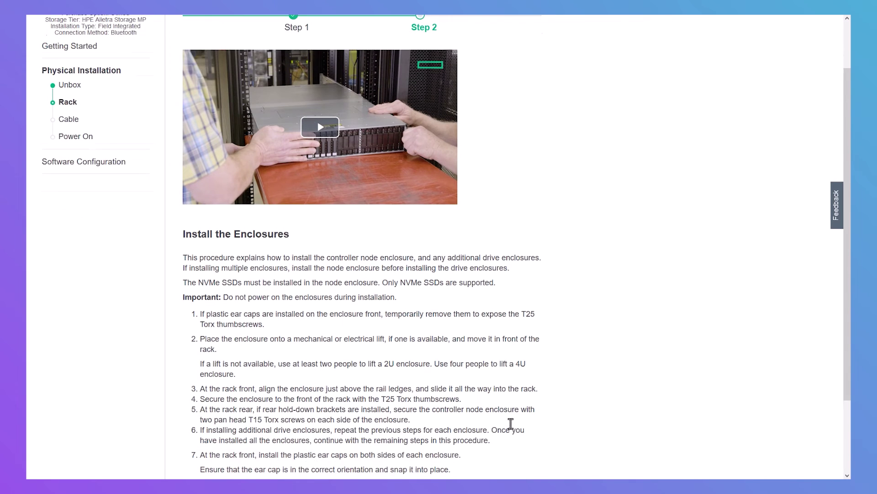
left_click(514, 477)
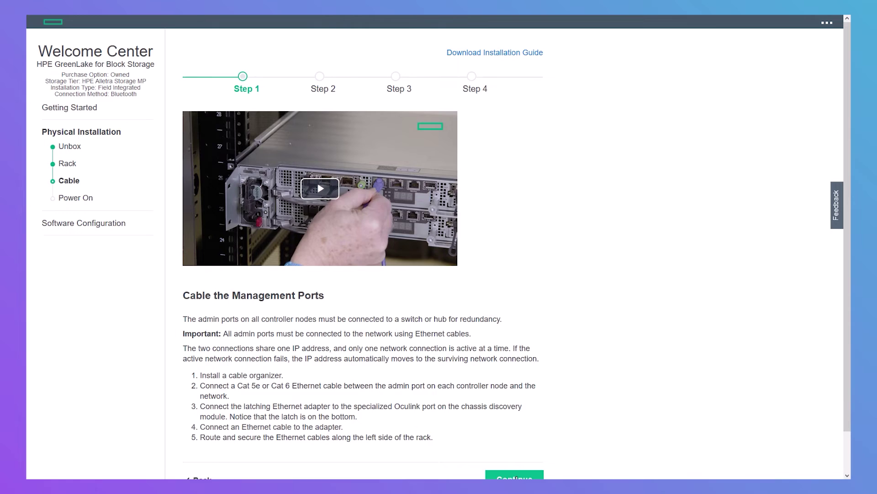
Advance through the communication port, host and power supply cabling steps to Power On.
left_click(516, 478)
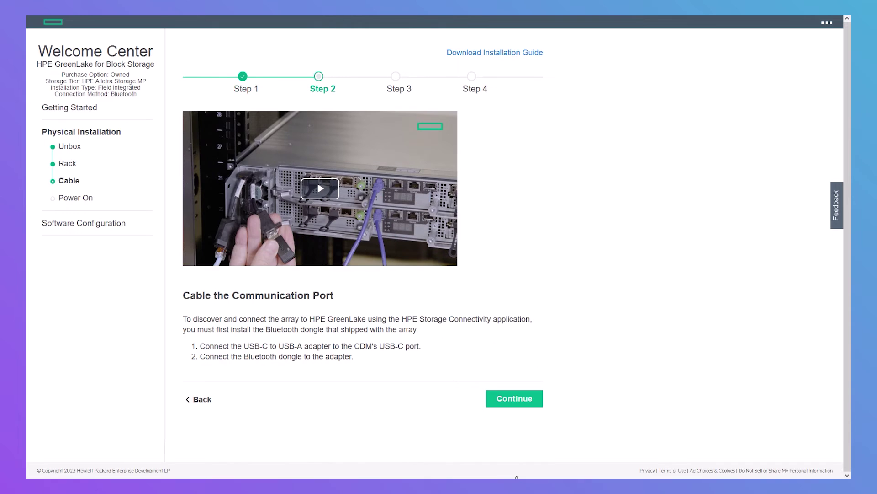
left_click(511, 404)
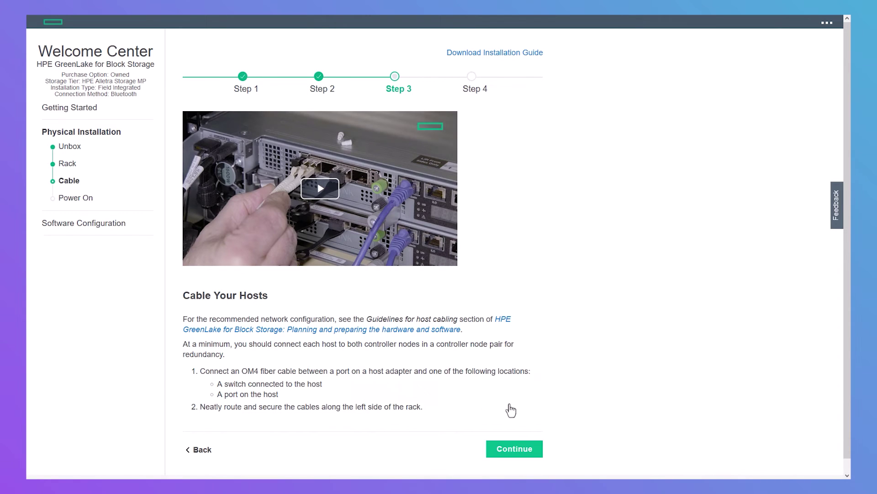
left_click(516, 452)
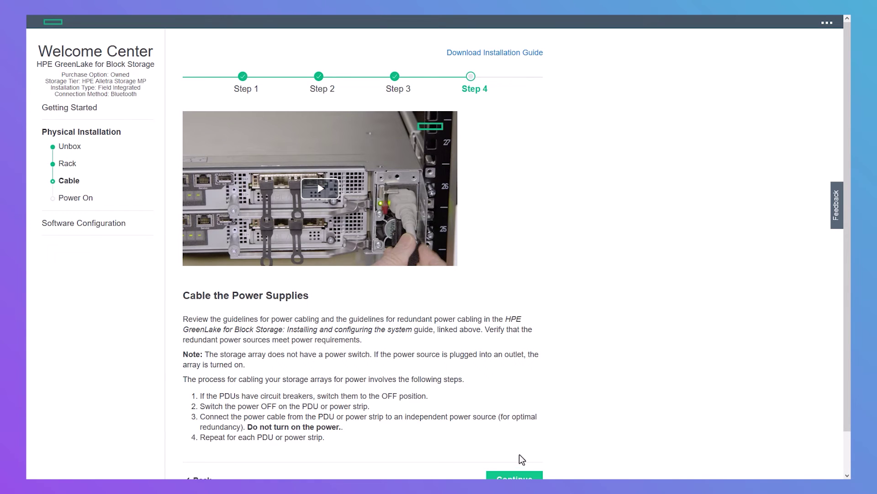
left_click(521, 478)
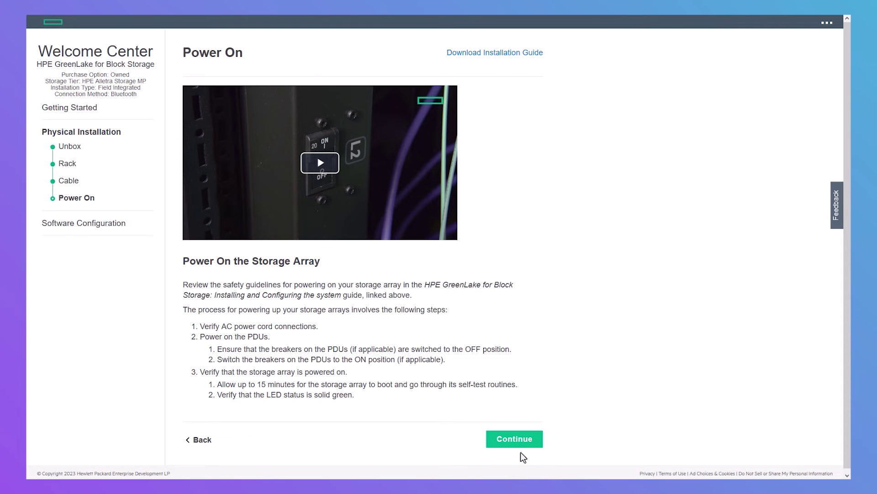
Open Connect Array, scroll through its instructions, and advance to Set Up Array.
left_click(517, 440)
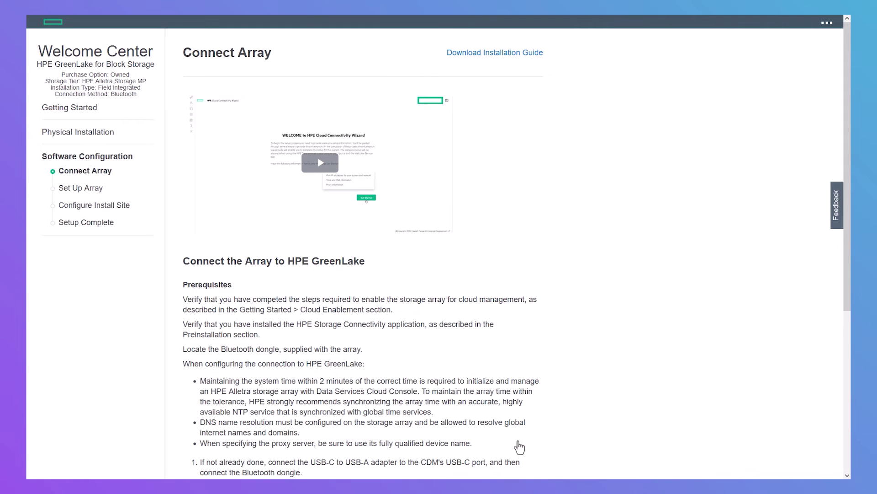
scroll(551, 444, "down", 3)
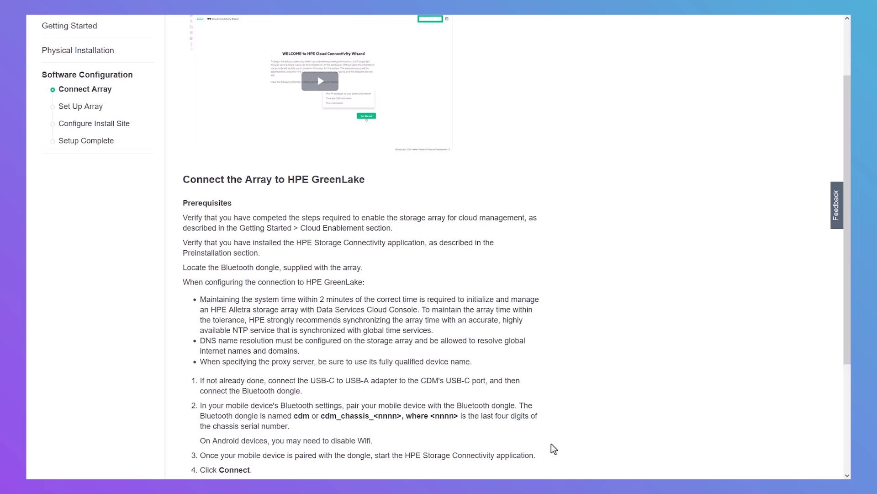
scroll(551, 449, "down", 2)
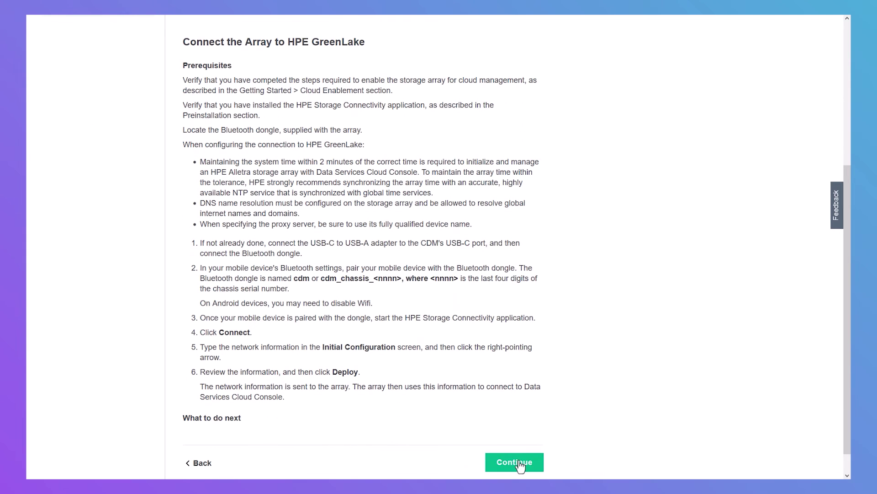
left_click(520, 462)
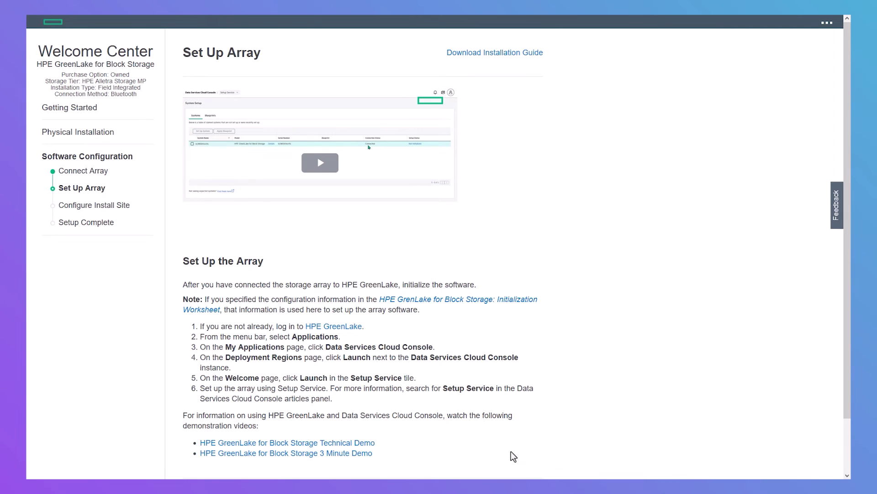
left_click(319, 163)
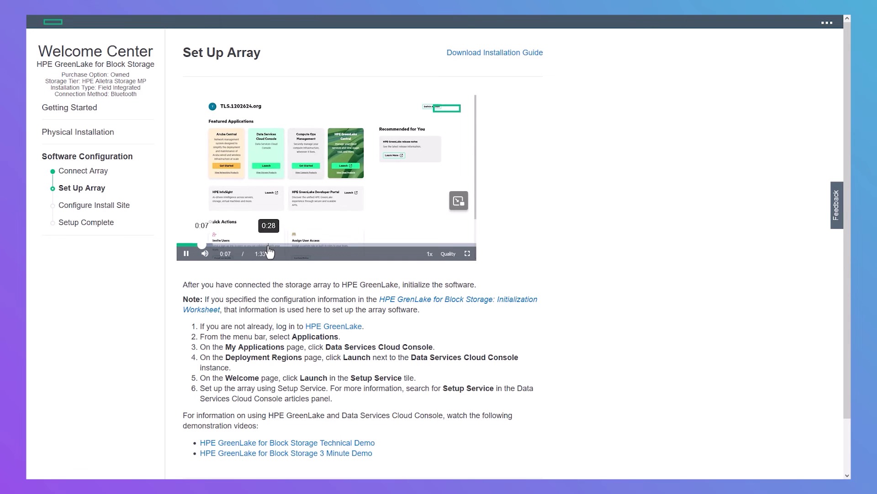
left_click(269, 245)
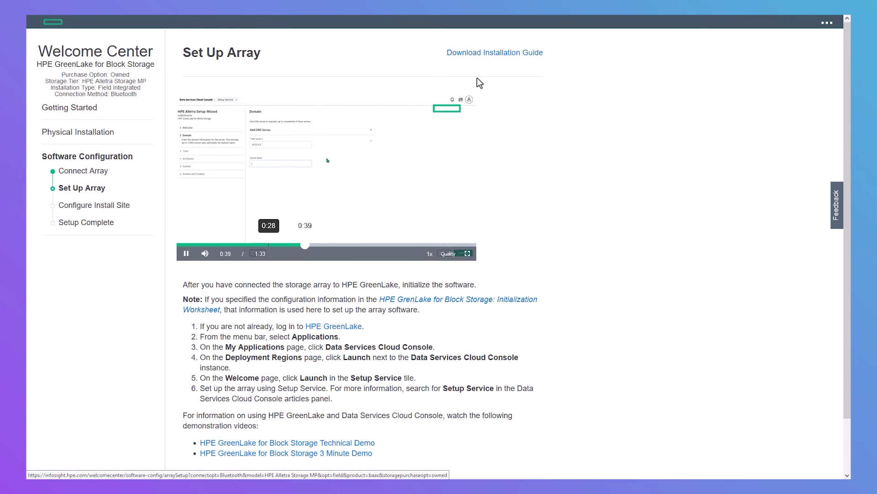
left_click(492, 55)
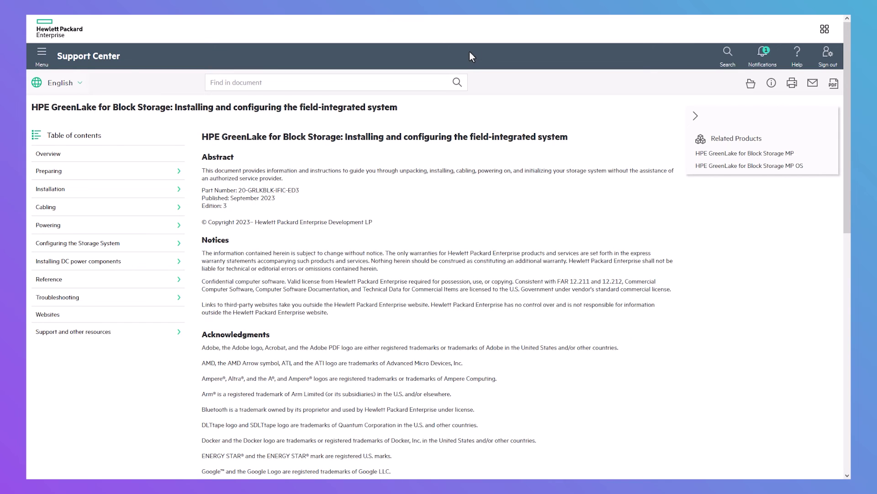
key("alt+Left")
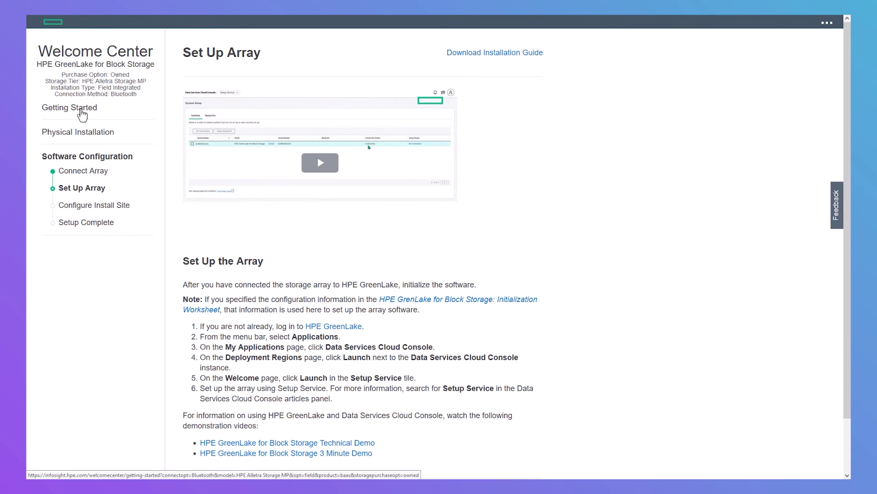
Go back to Getting Started and jump to Cloud Enablement's Add Data Services Cloud Console step.
left_click(81, 111)
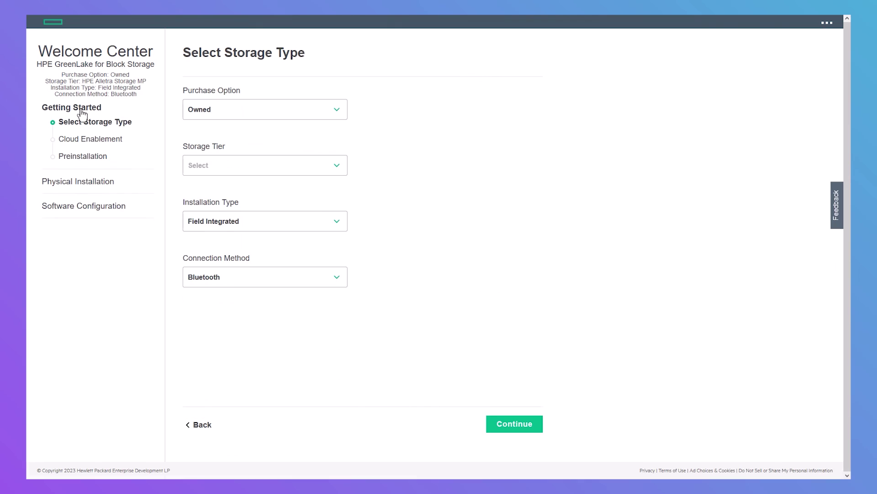
left_click(85, 143)
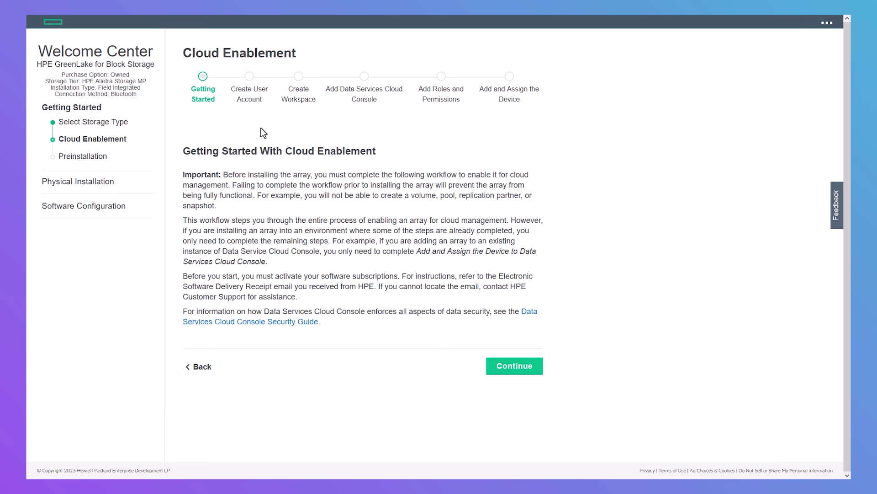
left_click(364, 77)
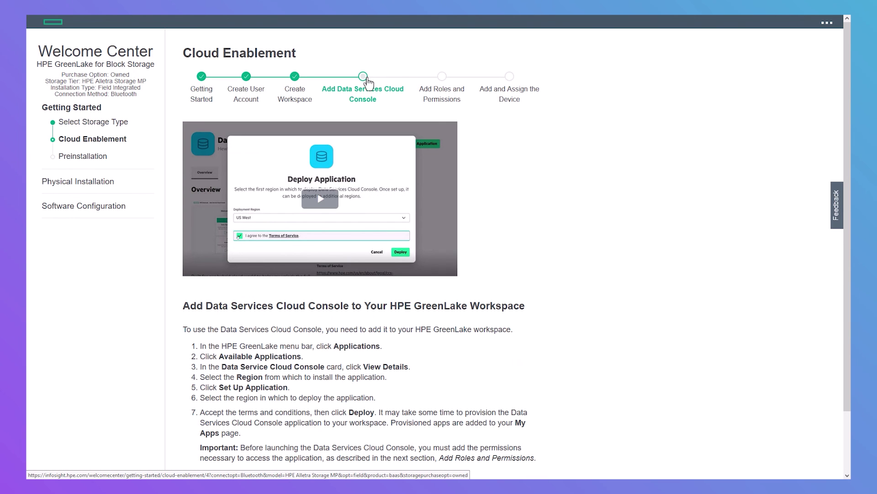
Open the Send Feedback dialog from the right-edge Feedback tab to view contact and support options.
left_click(837, 206)
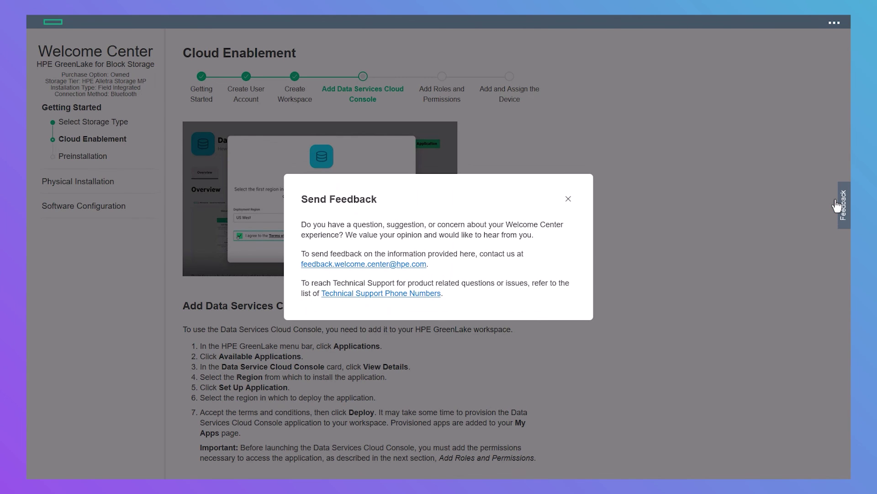